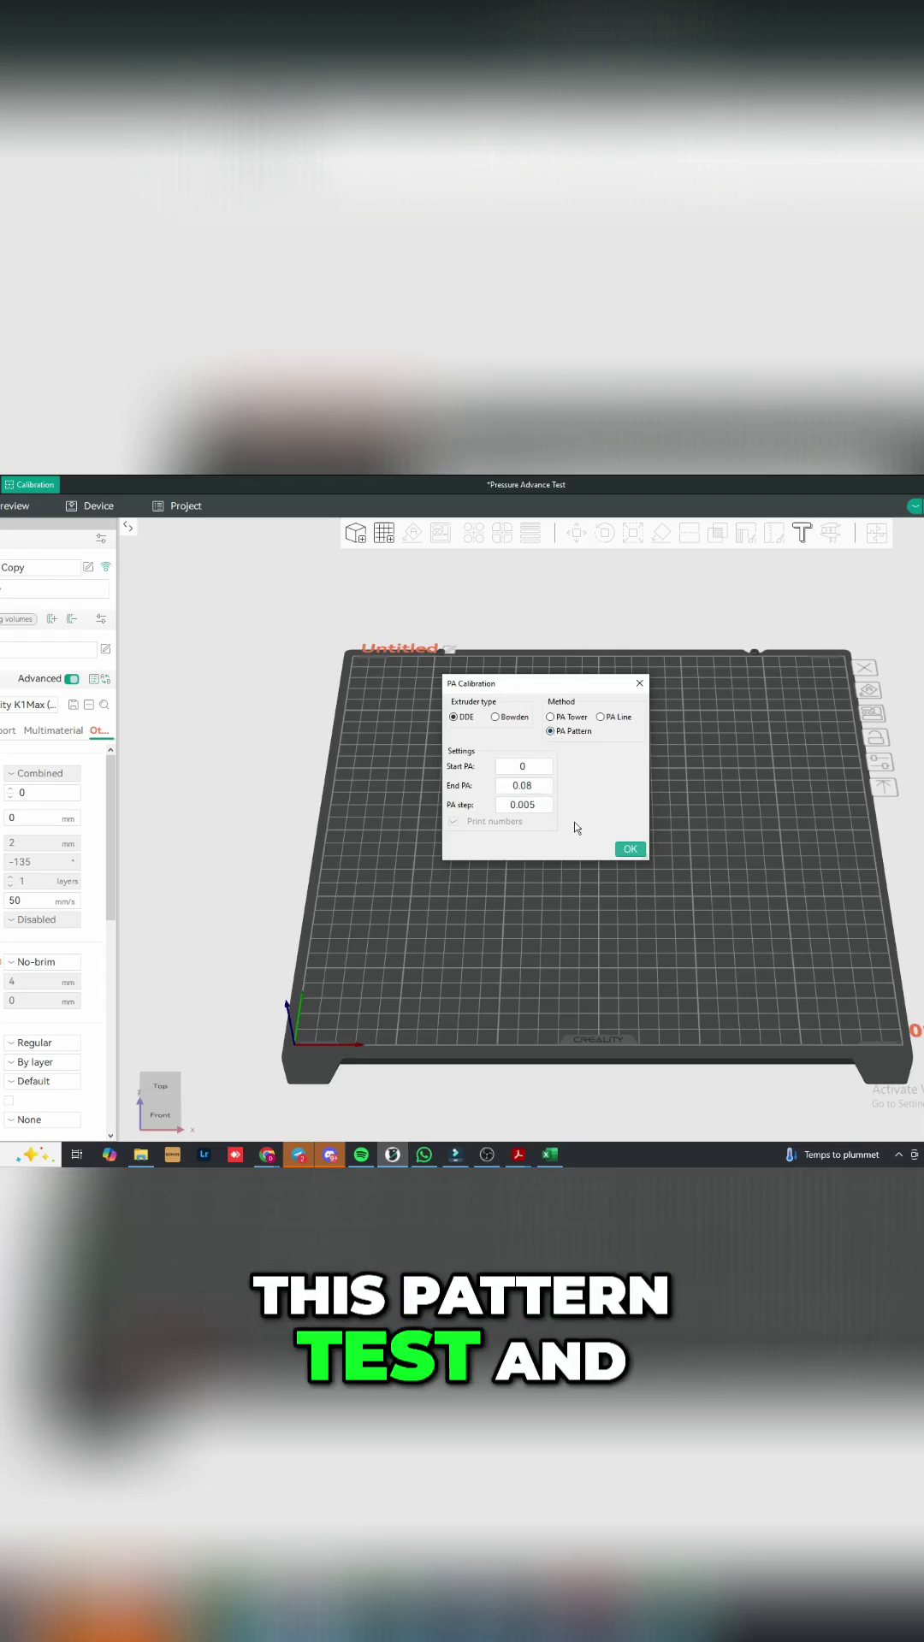
Step: Create the DDE PA Pattern test (0 to 0.08, step 0.005), transferring modified settings
click(634, 852)
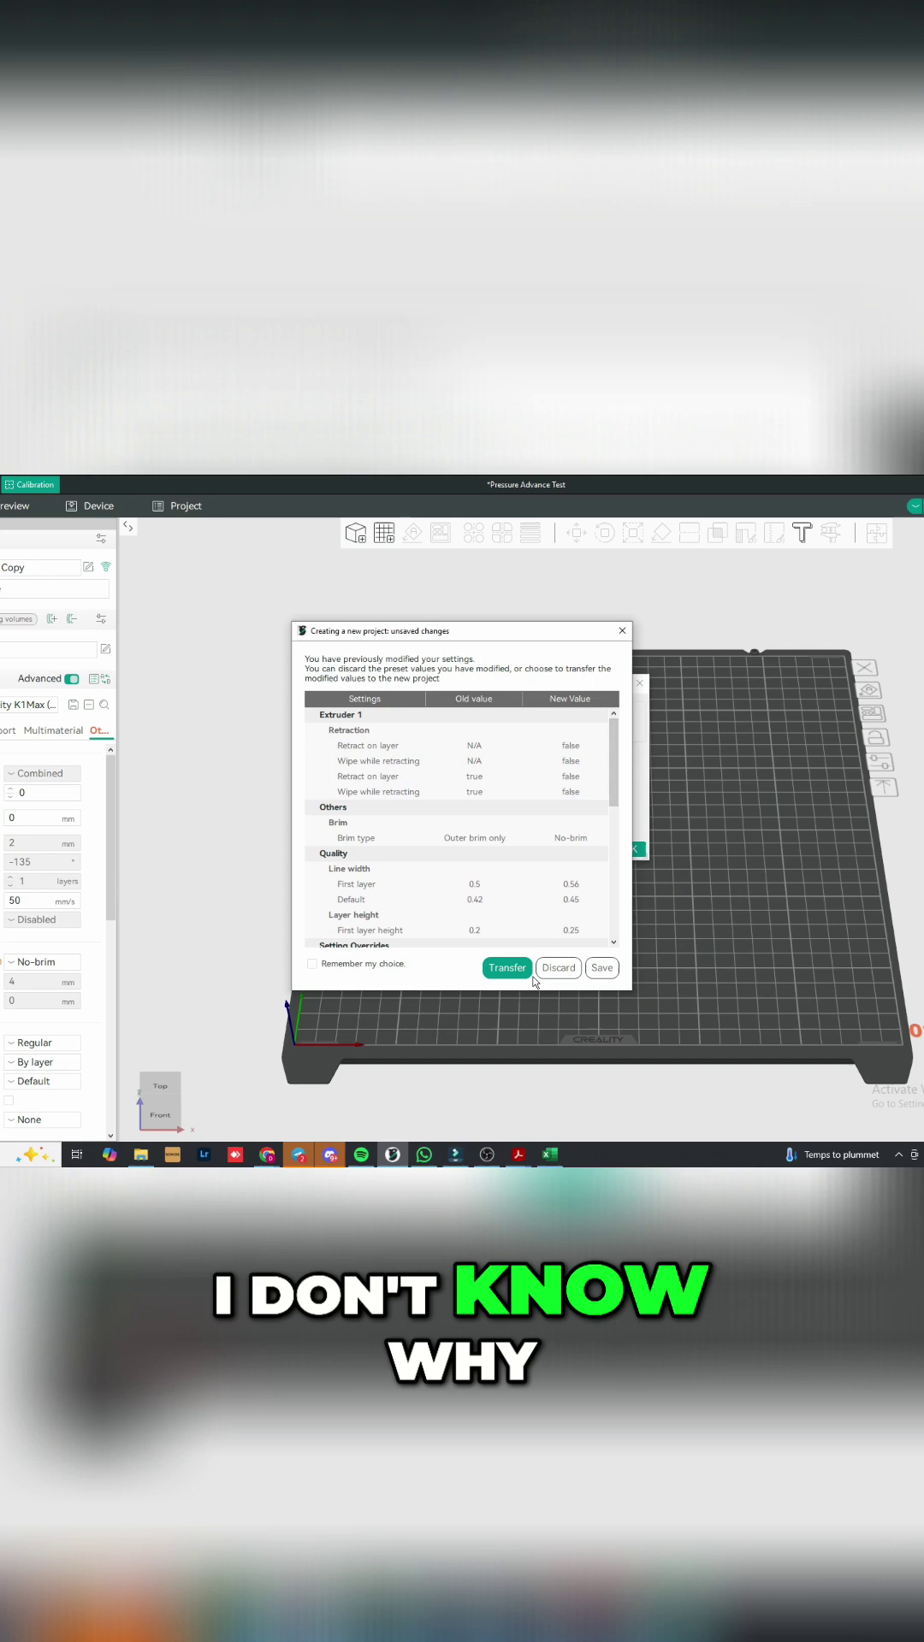
click(560, 970)
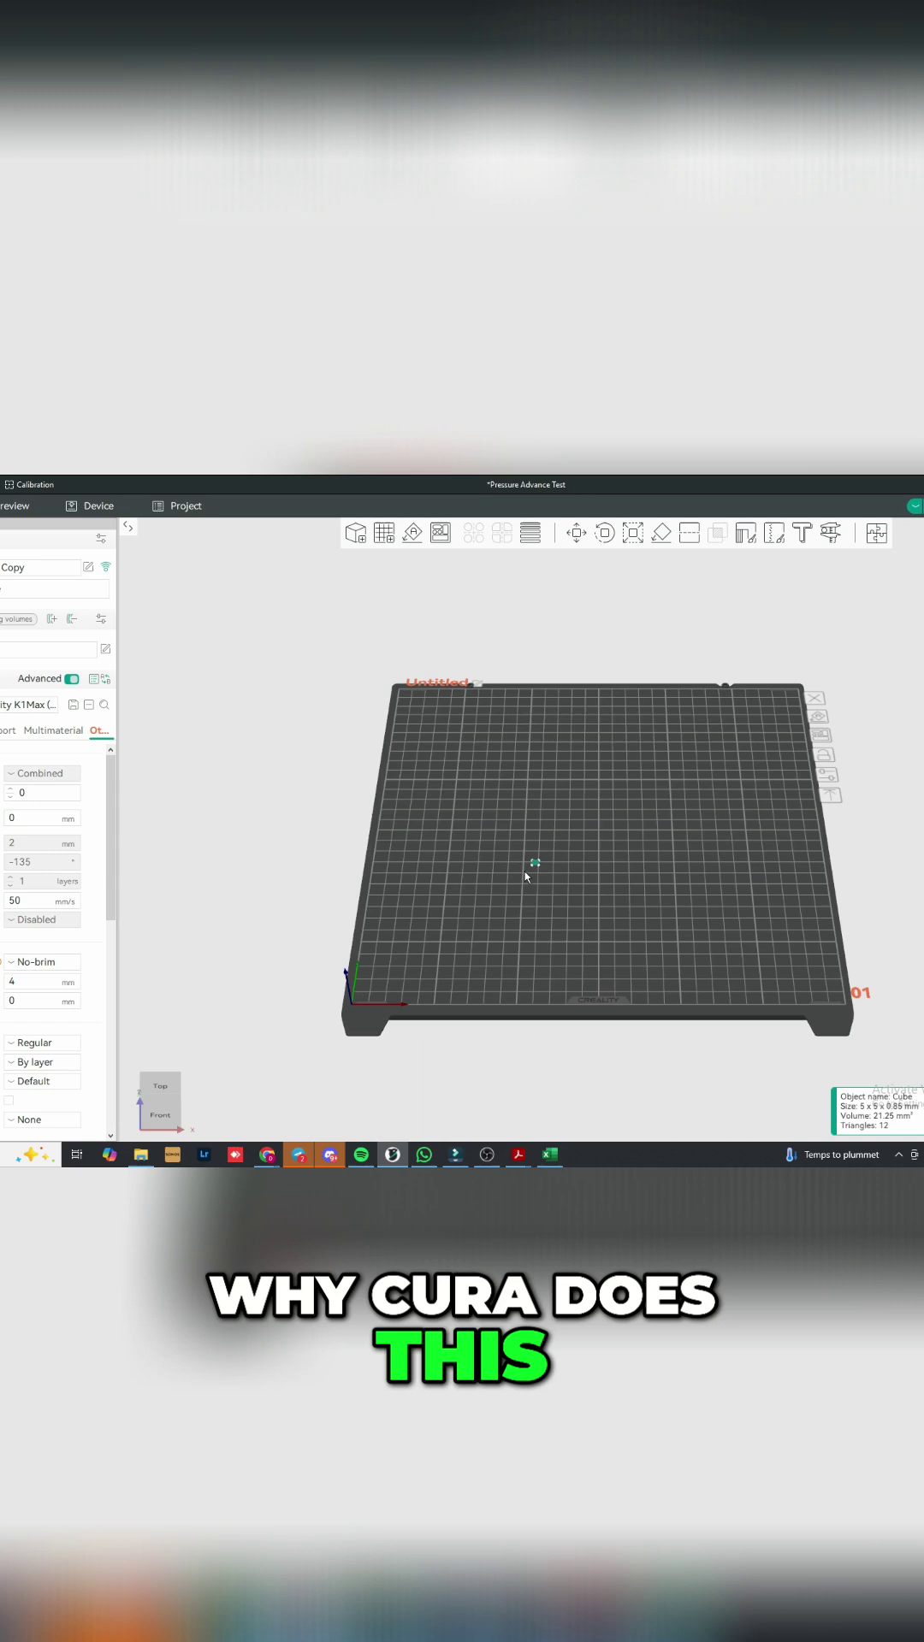
scroll(514, 880, up, 5)
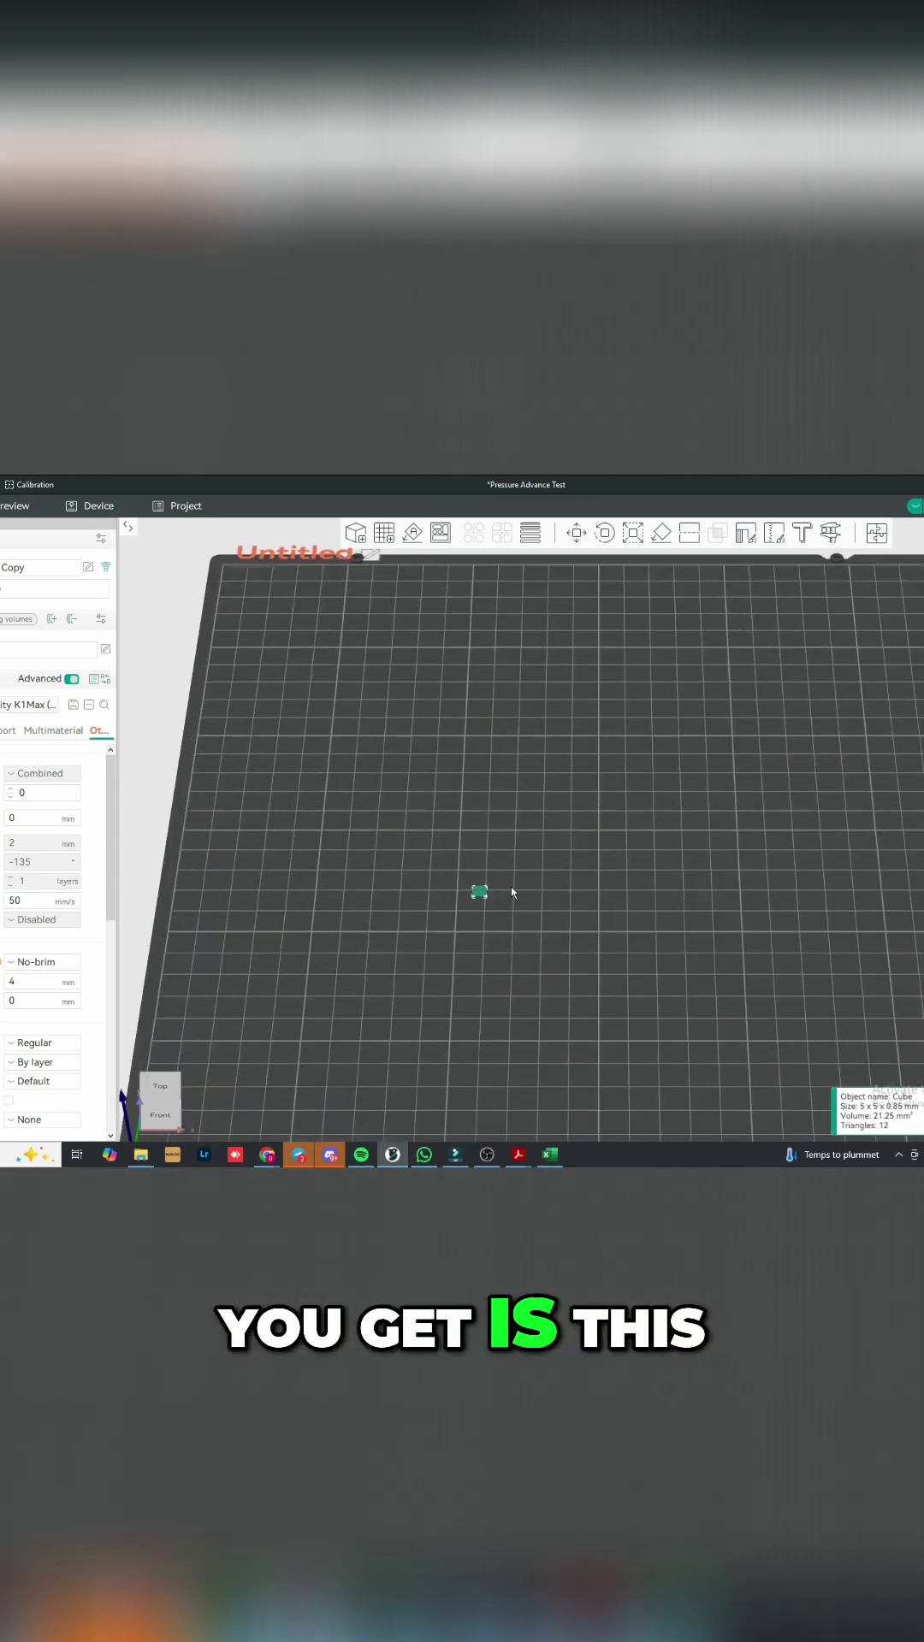
scroll(502, 885, down, 5)
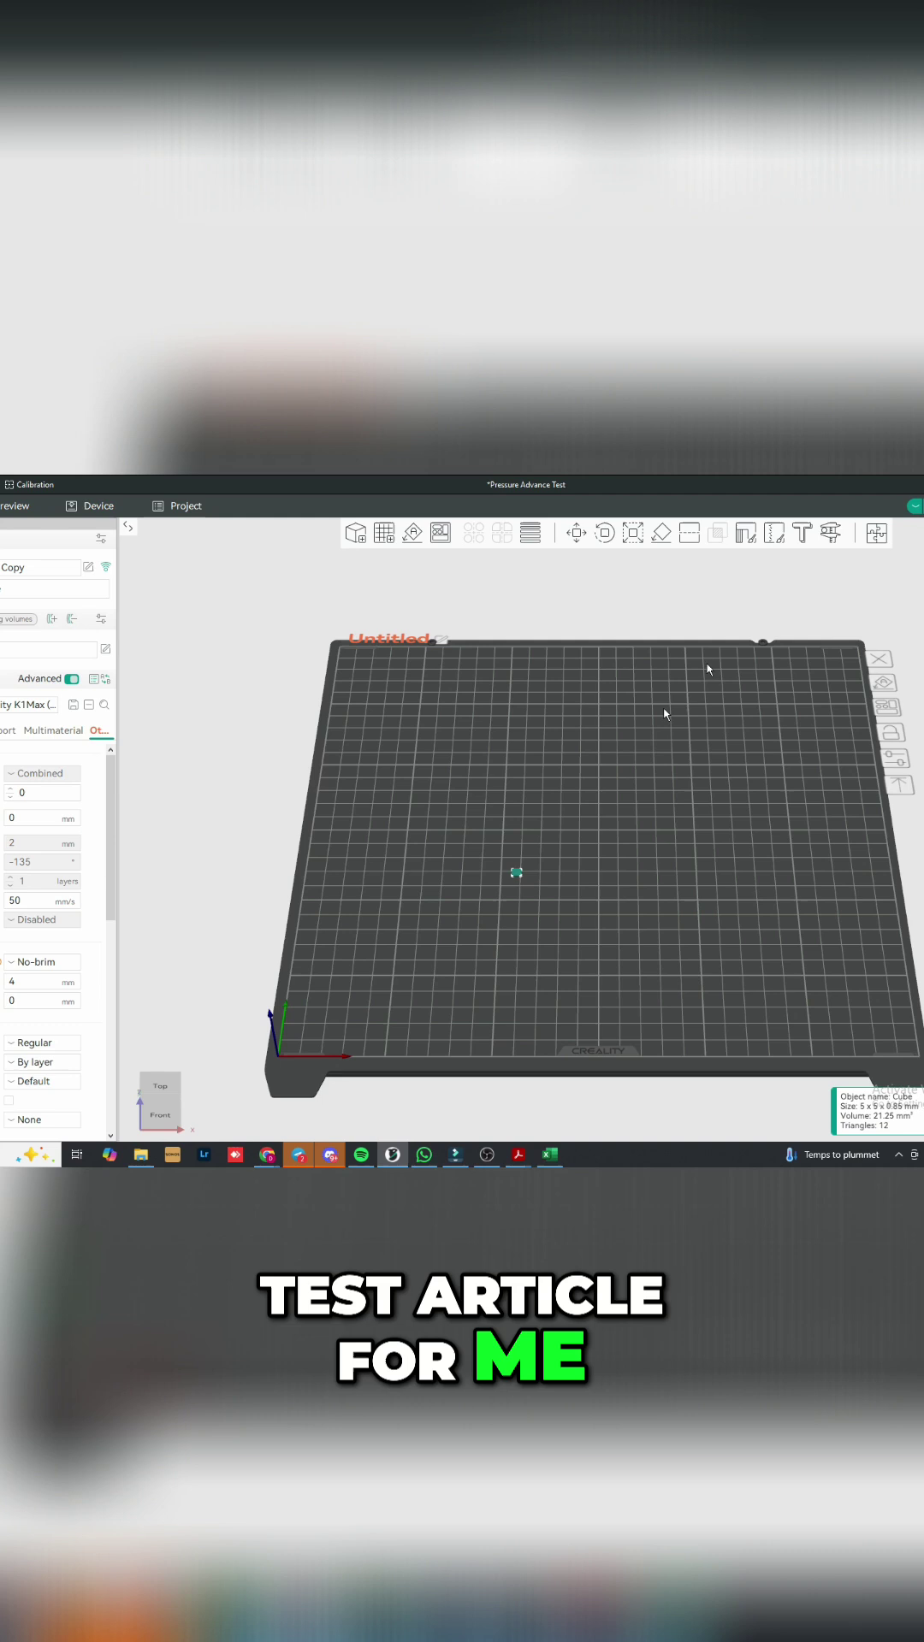
Step: Slice the plate with Ctrl+R and preview the chevron pattern, estimated at 6m43s
key(ctrl+r)
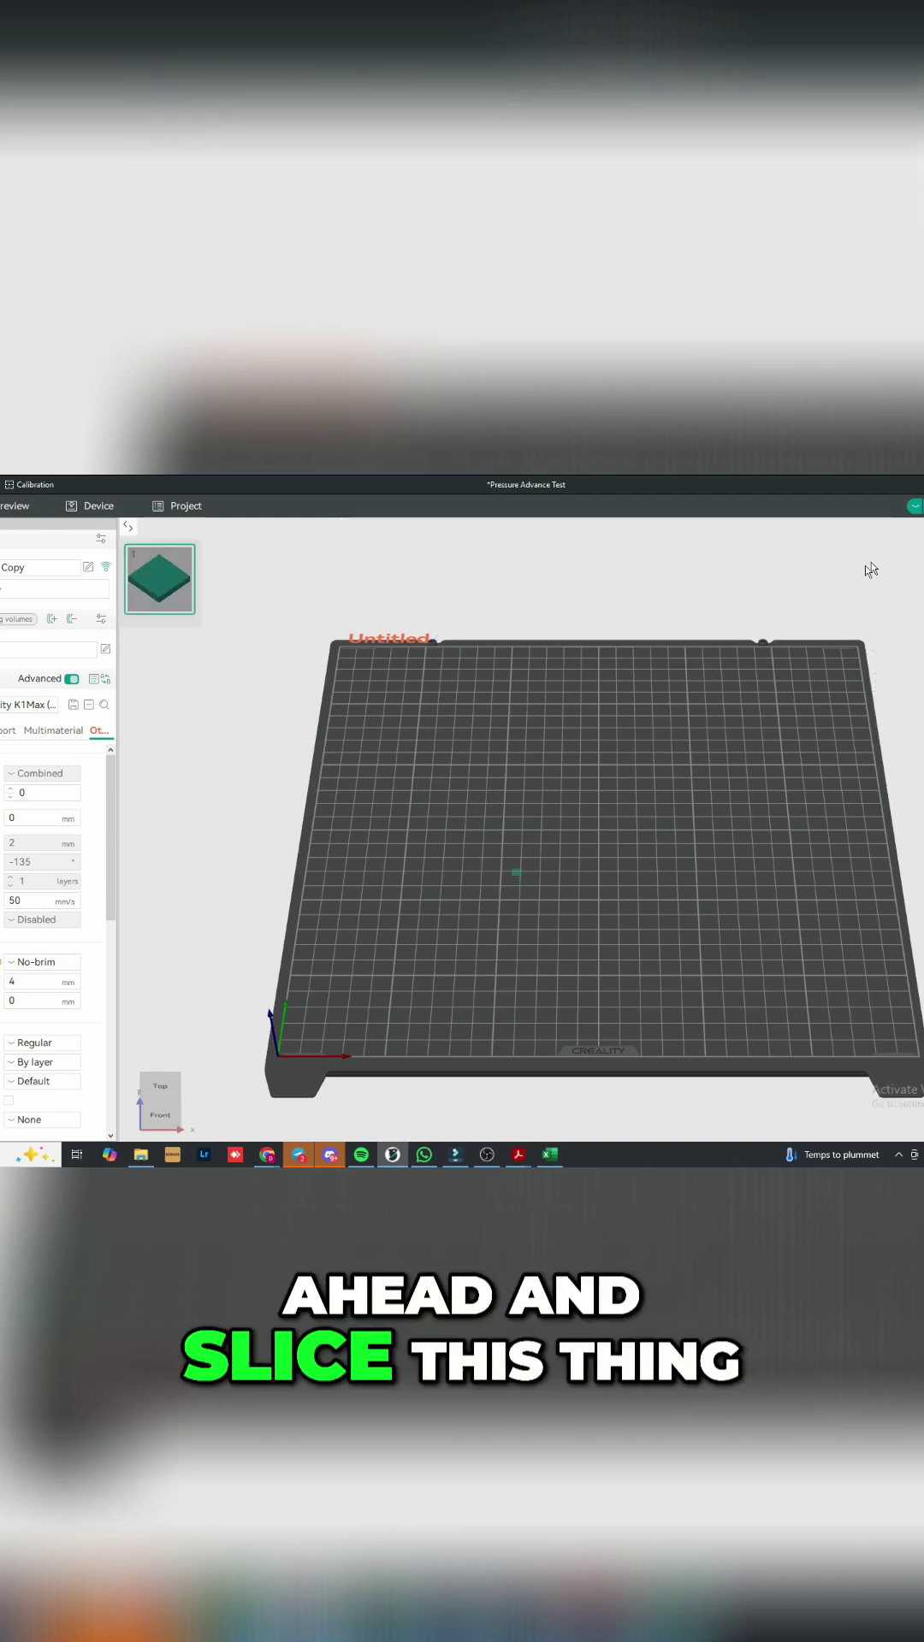
scroll(627, 835, up, 5)
scroll(627, 836, up, 3)
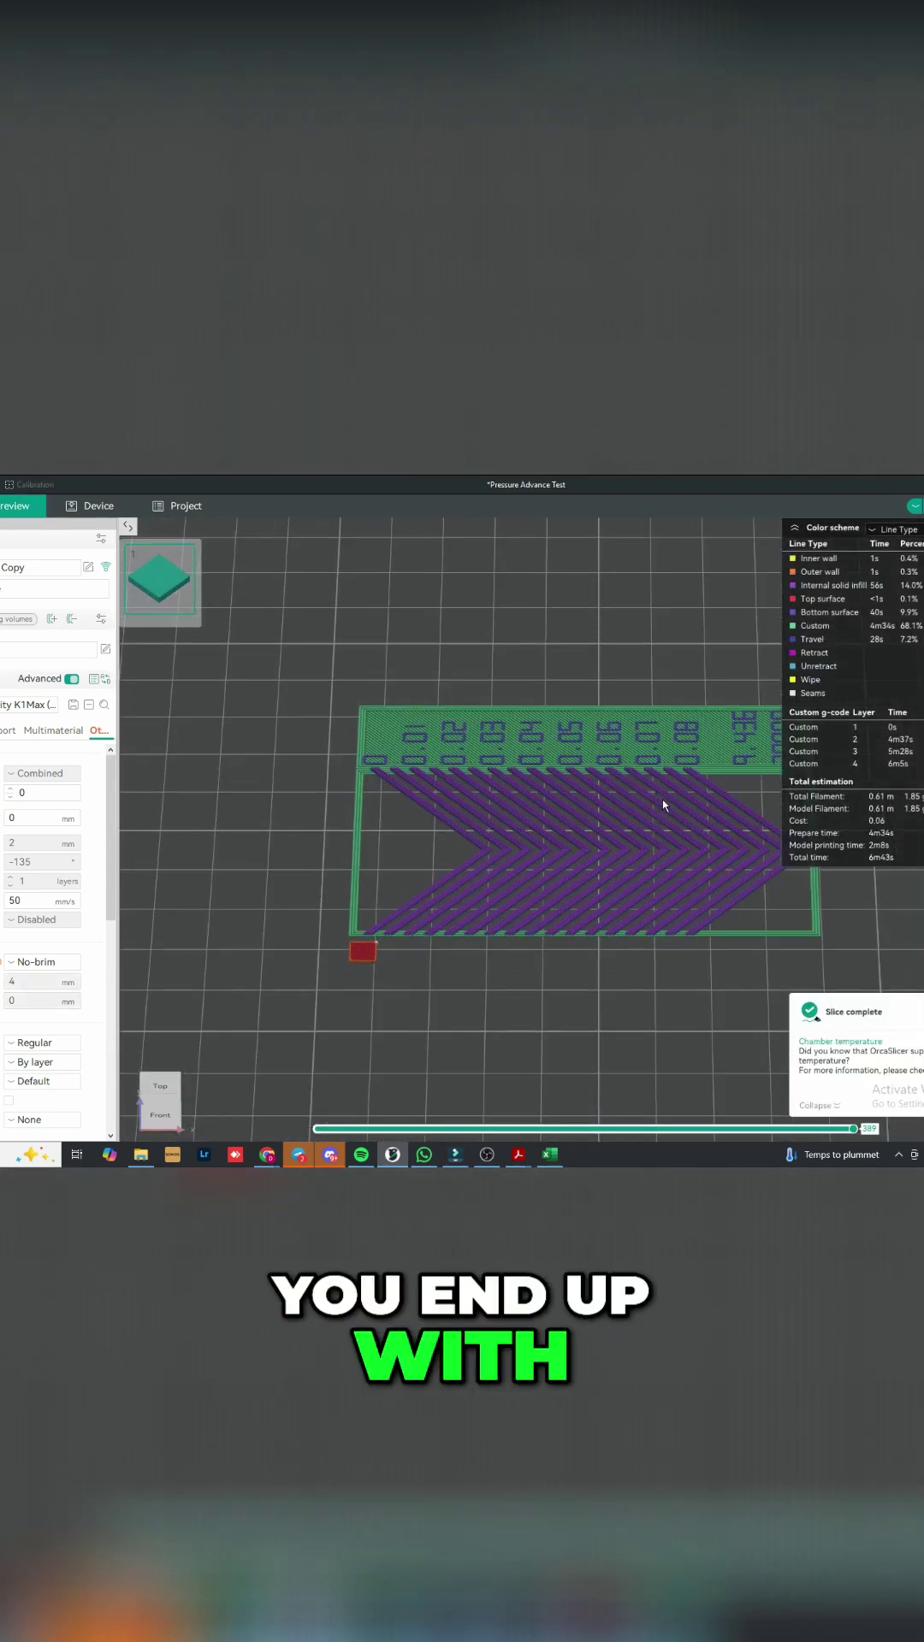
scroll(683, 786, down, 1)
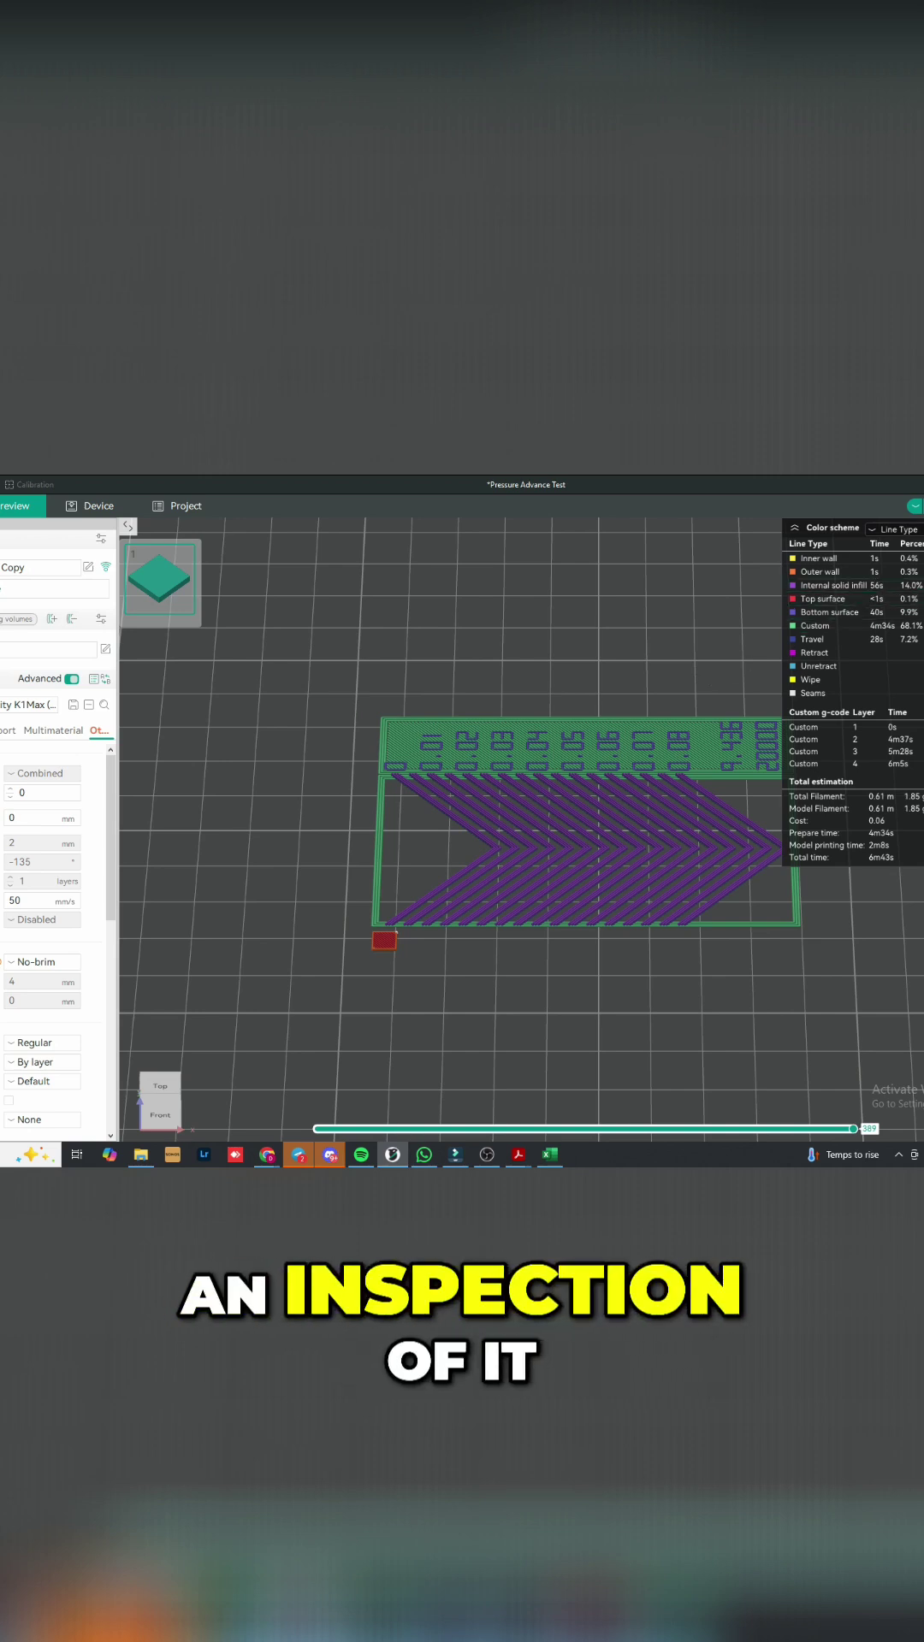
Step: Send the sliced G-code to the printer host with Upload and Print
key(ctrl+shift+g)
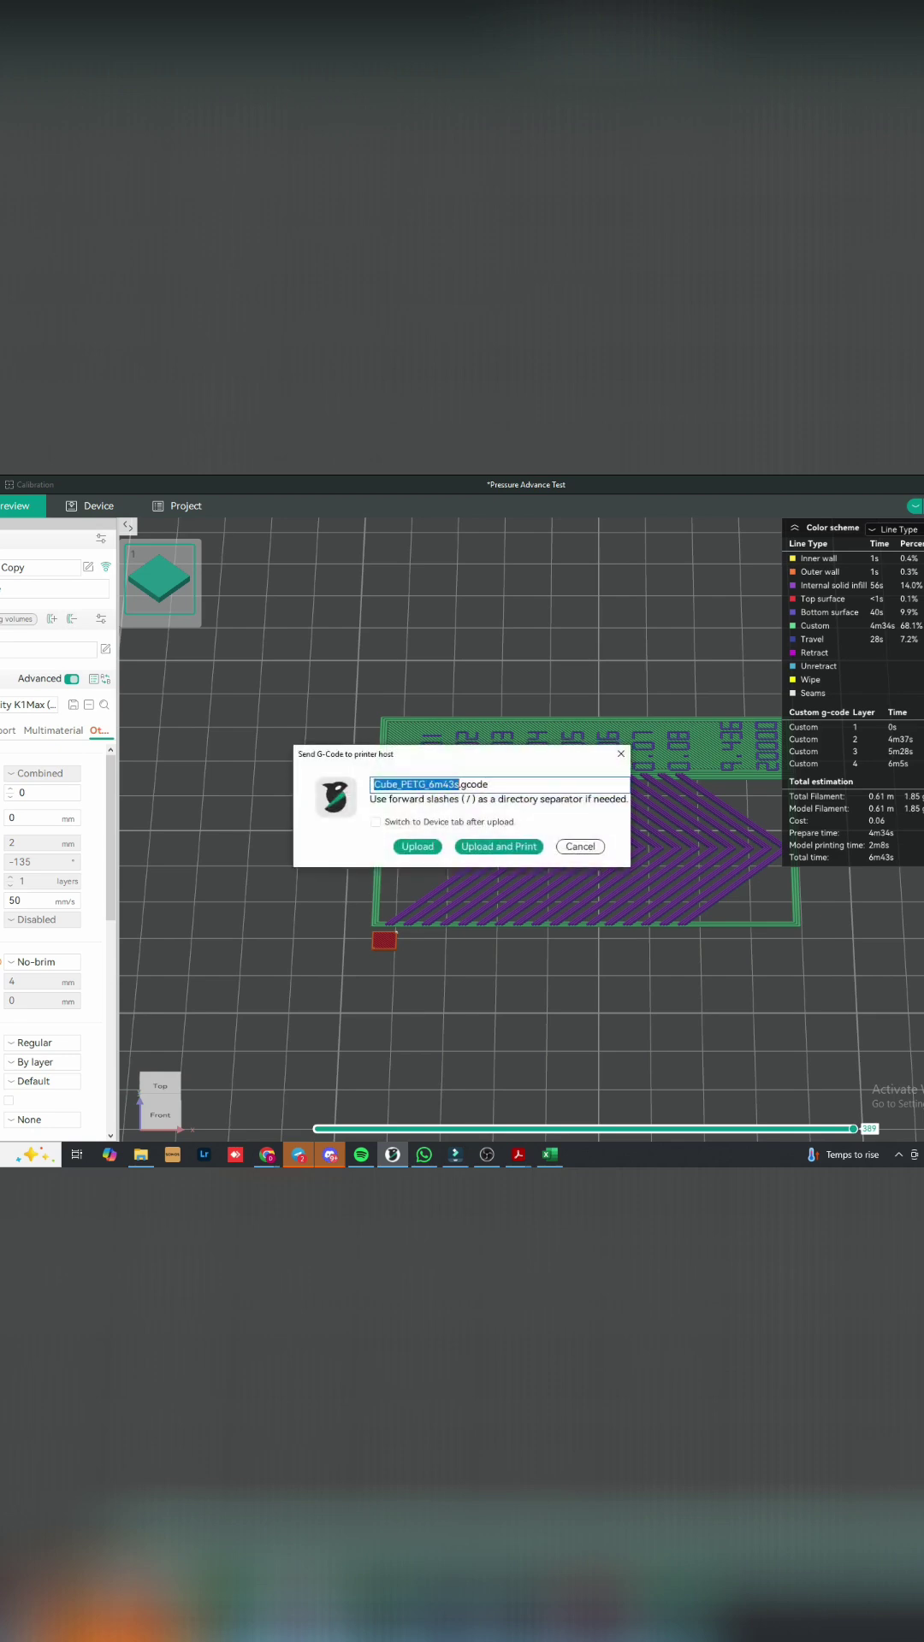
click(509, 848)
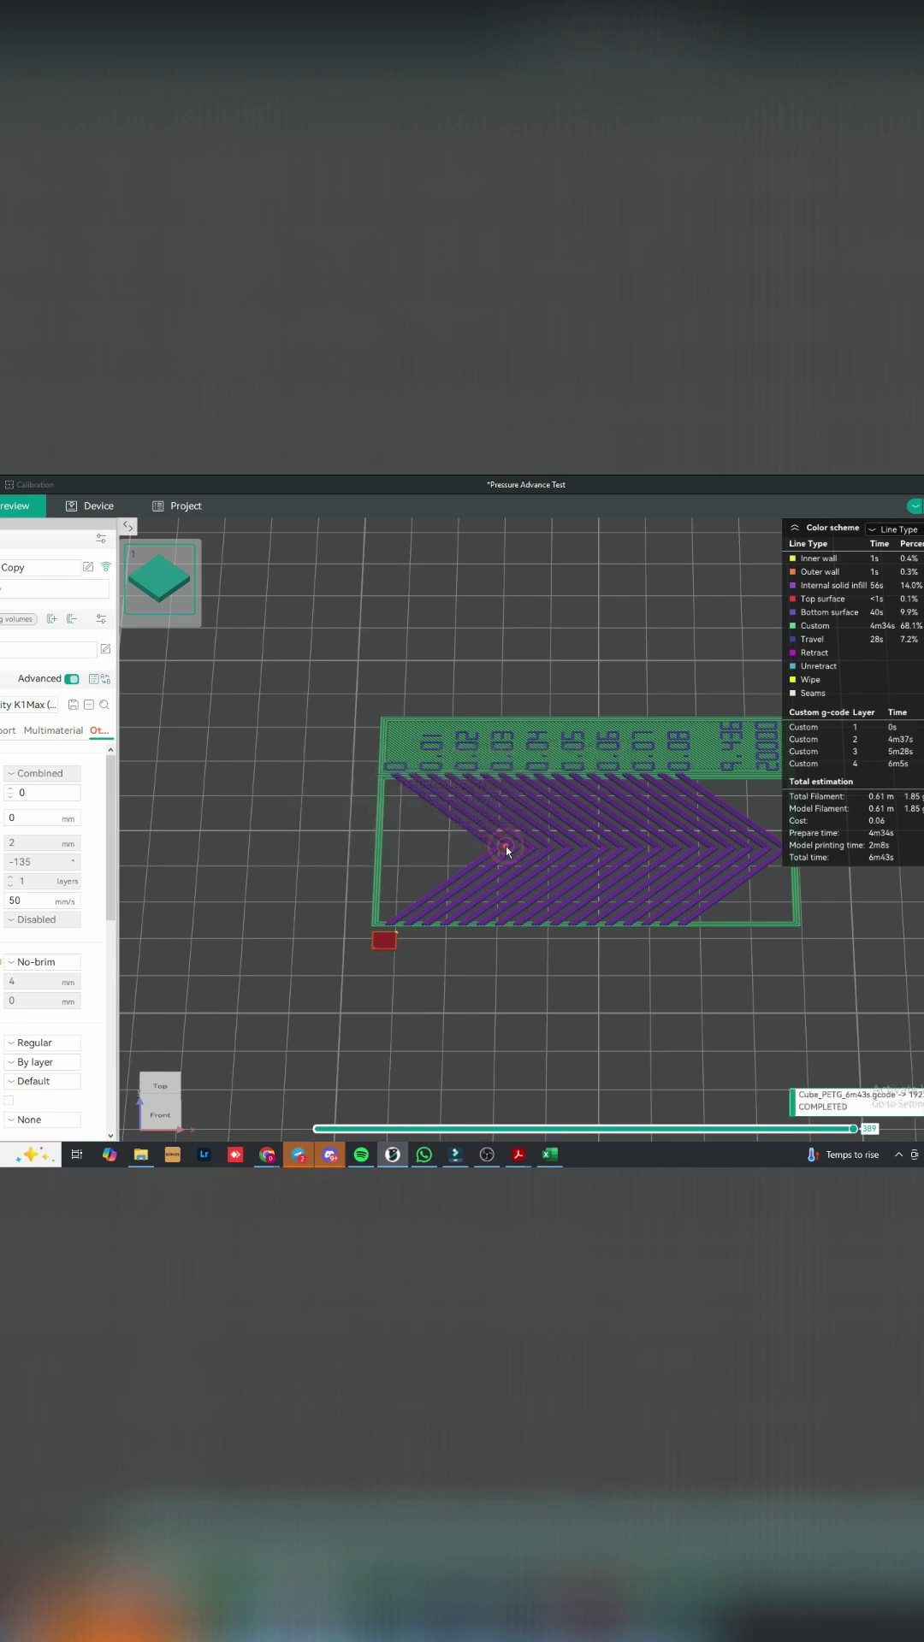